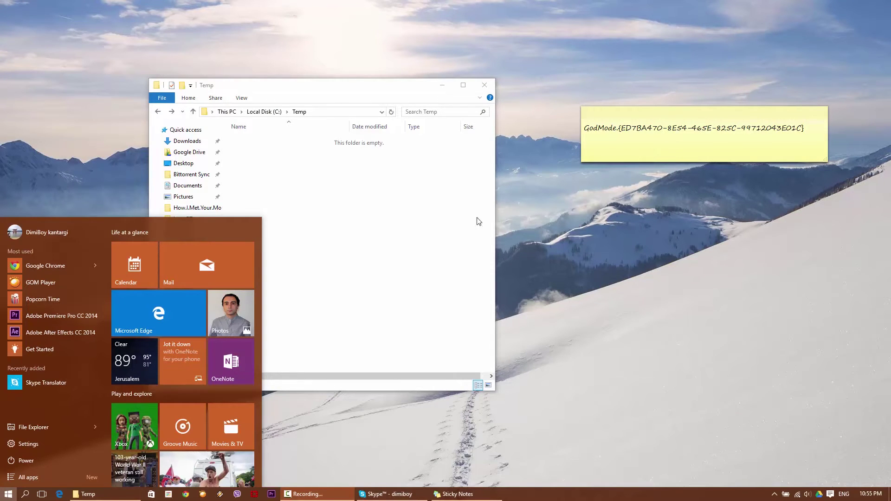
# Copy the full GodMode.{ED7BA470-8E54-465E-825C-99712043E01C} name from the sticky note and return to C:\Temp
pyautogui.click(398, 252)
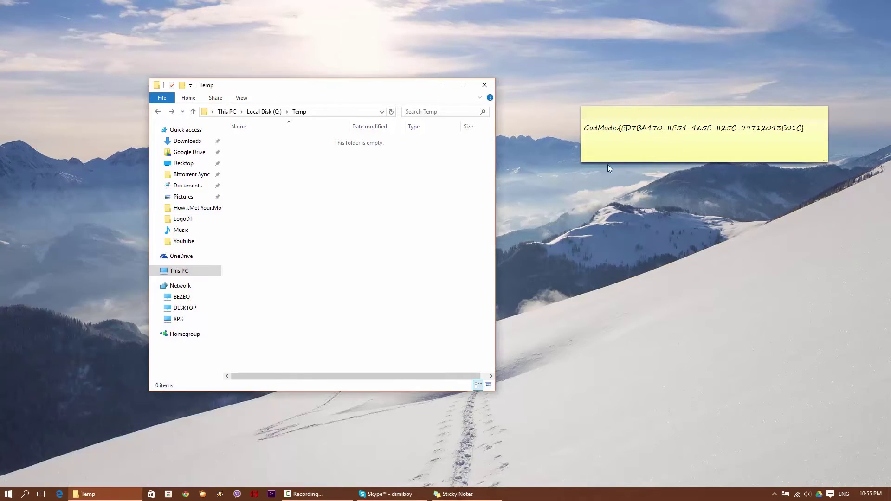
pyautogui.click(708, 137)
pyautogui.hotkey('ctrl', 'a')
pyautogui.hotkey('ctrl', 'c')
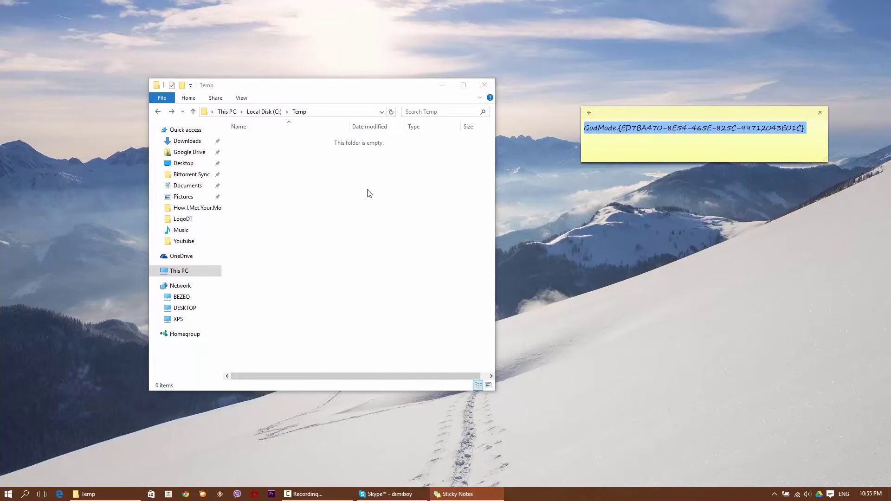
pyautogui.click(321, 193)
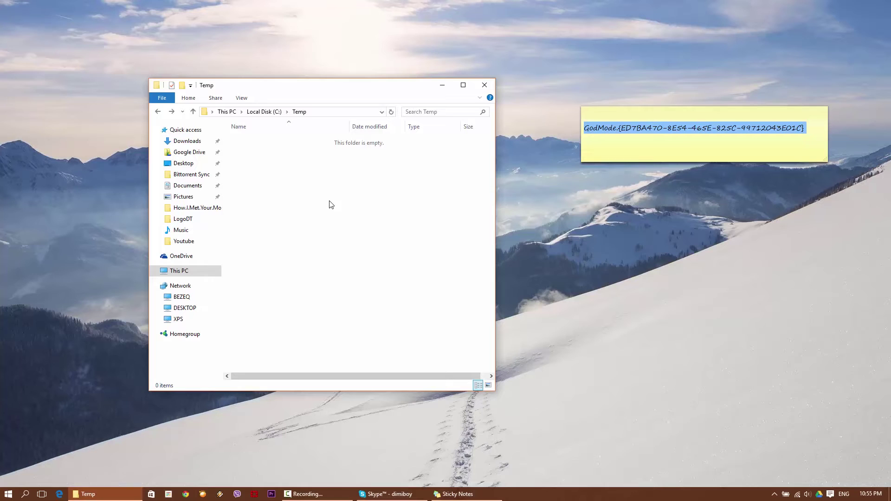
# Create a new folder in C:\Temp named with the pasted GodMode.{ED7BA470-...} string
pyautogui.rightClick(331, 204)
pyautogui.moveTo(387, 311)
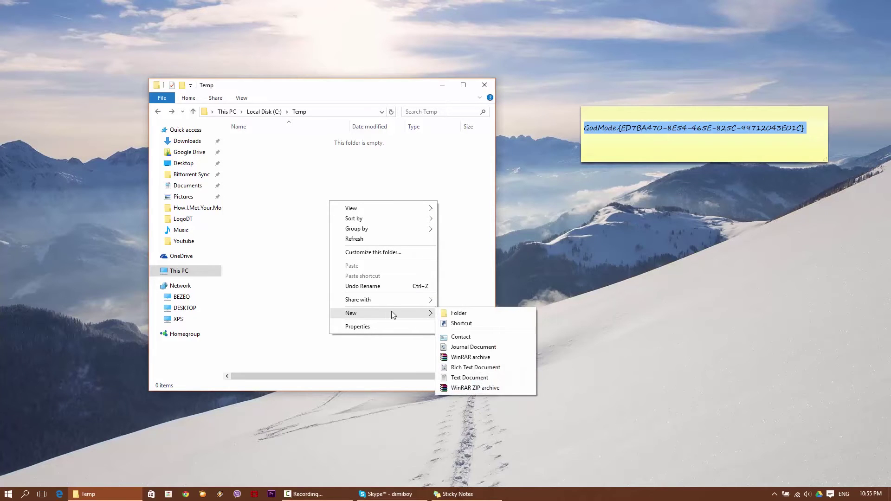
pyautogui.click(457, 315)
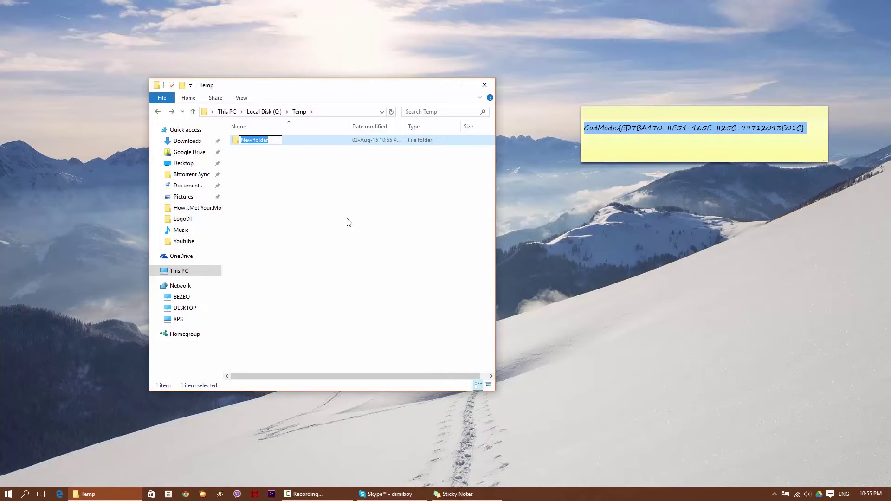
pyautogui.hotkey('ctrl', 'v')
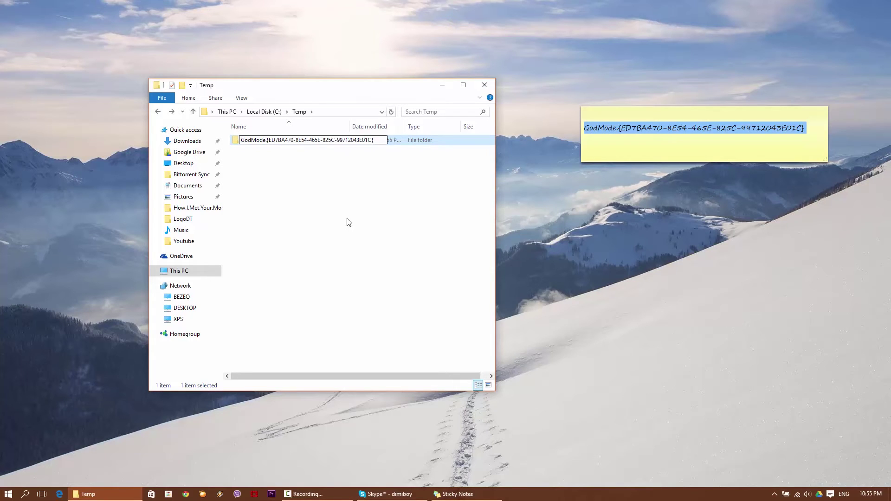
pyautogui.press('Return')
pyautogui.click(306, 214)
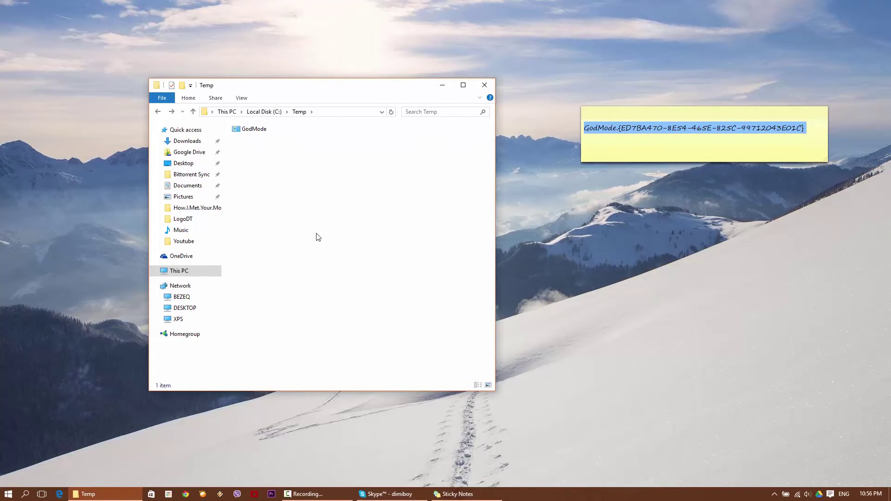
# Enlarge the Temp folder view to Large icons so the GodMode icon shows big
pyautogui.keyDown('ctrl'); pyautogui.scroll(2, 299, 231); pyautogui.keyUp('ctrl')
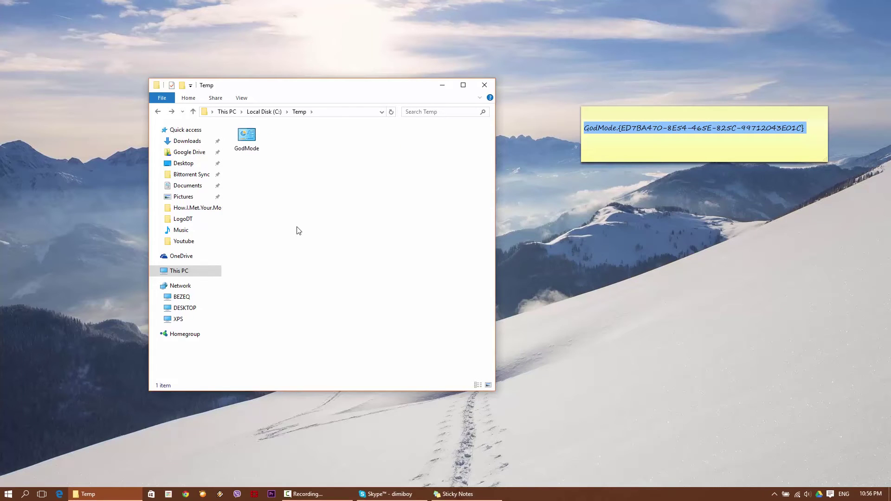
pyautogui.keyDown('ctrl'); pyautogui.scroll(3, 299, 231); pyautogui.keyUp('ctrl')
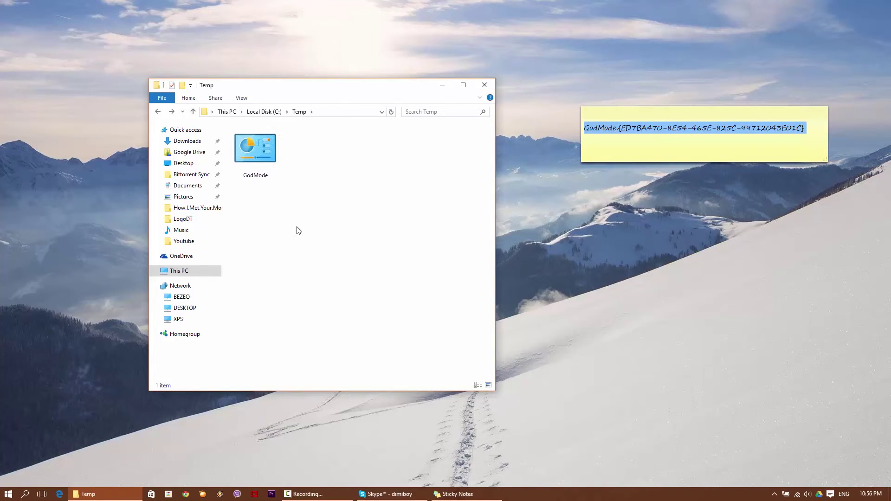
pyautogui.scroll(1, 298, 231)
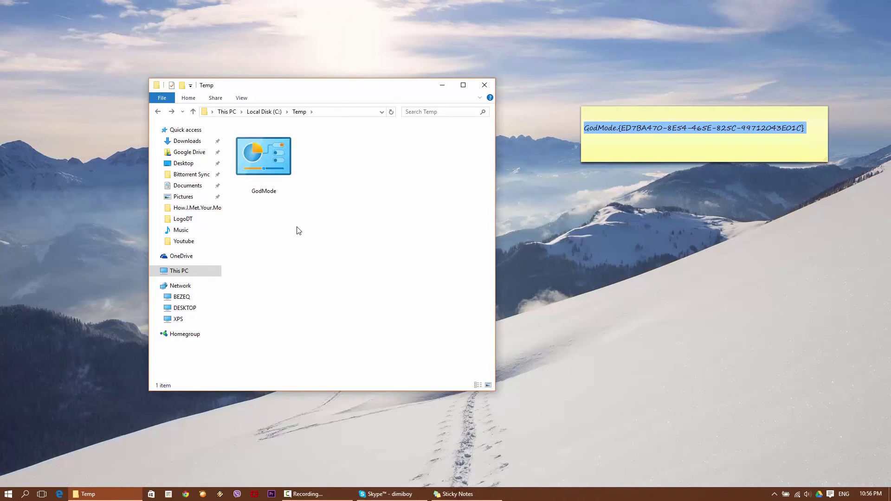
# Open GodMode maximized and scroll through its 245 settings grouped by category
pyautogui.doubleClick(249, 148)
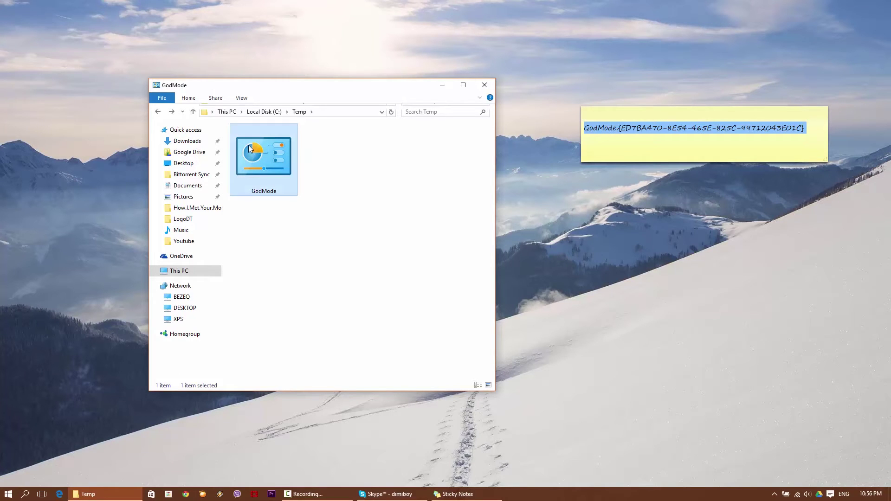
pyautogui.doubleClick(356, 90)
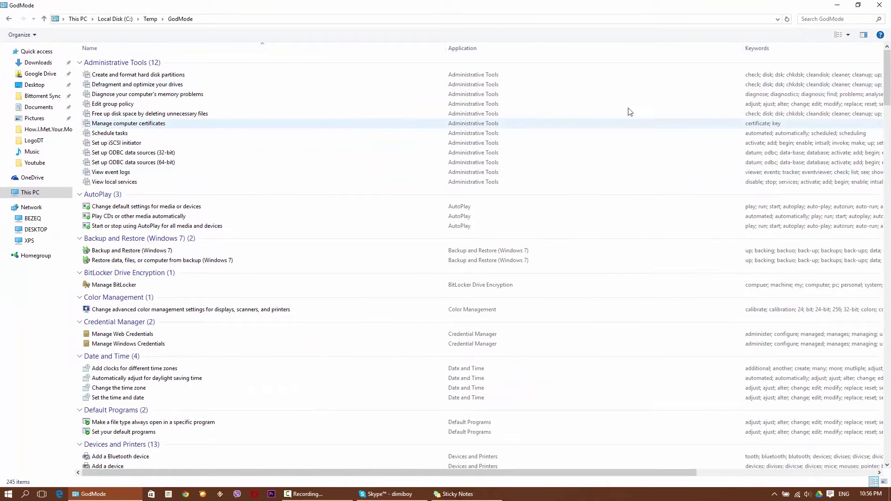
pyautogui.scroll(-2, 692, 152)
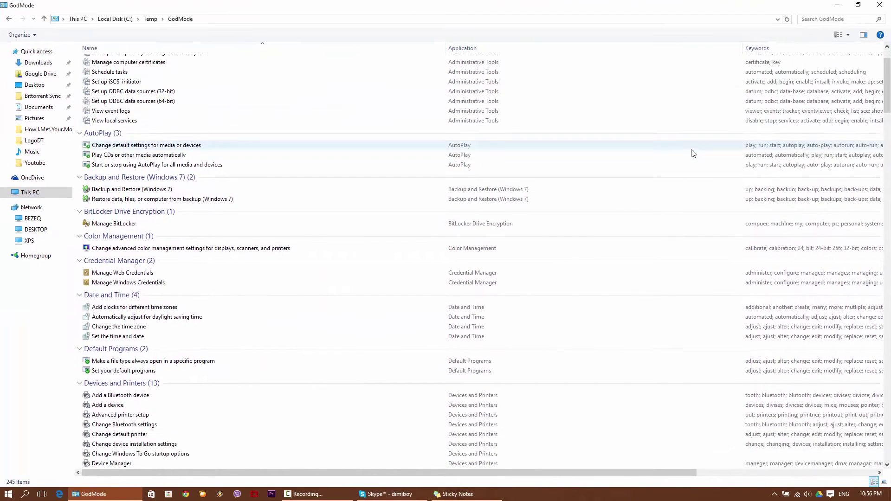
pyautogui.scroll(-8, 692, 153)
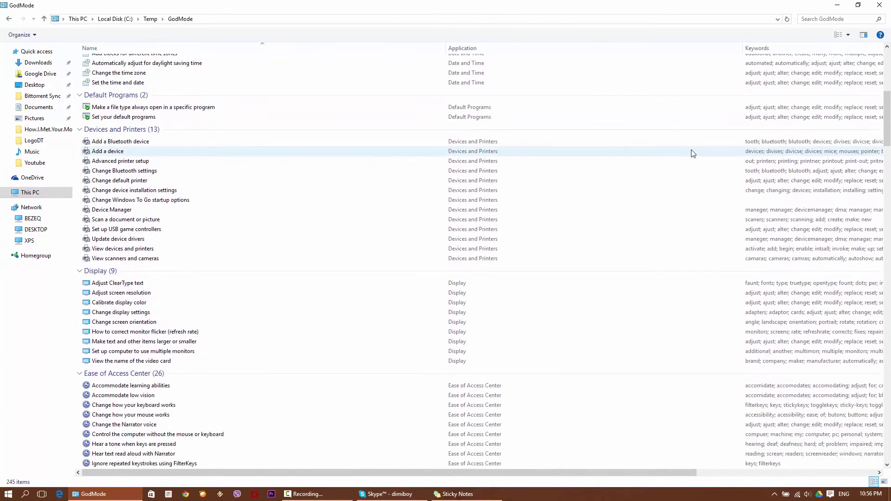
pyautogui.scroll(-12, 693, 153)
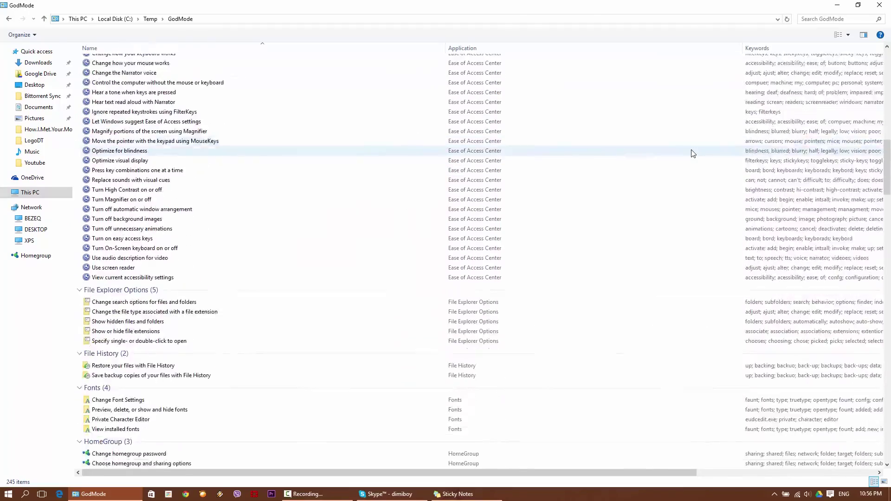
pyautogui.scroll(-10, 693, 153)
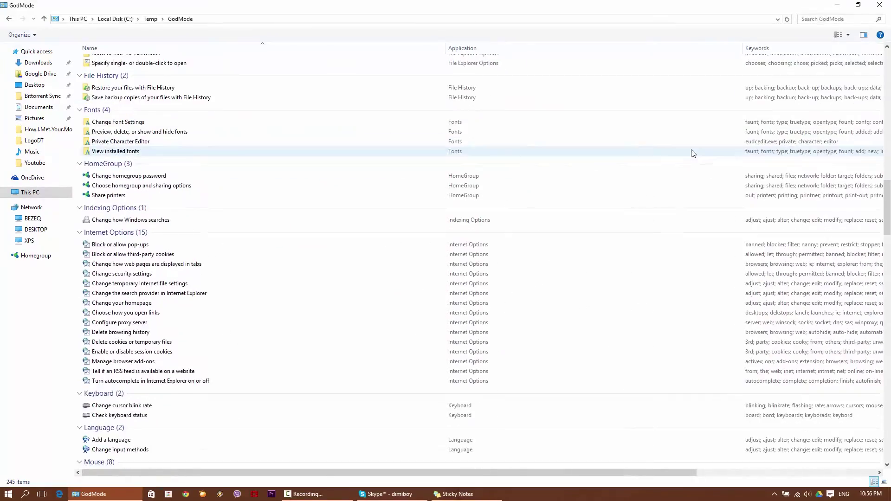
pyautogui.scroll(-10, 374, 299)
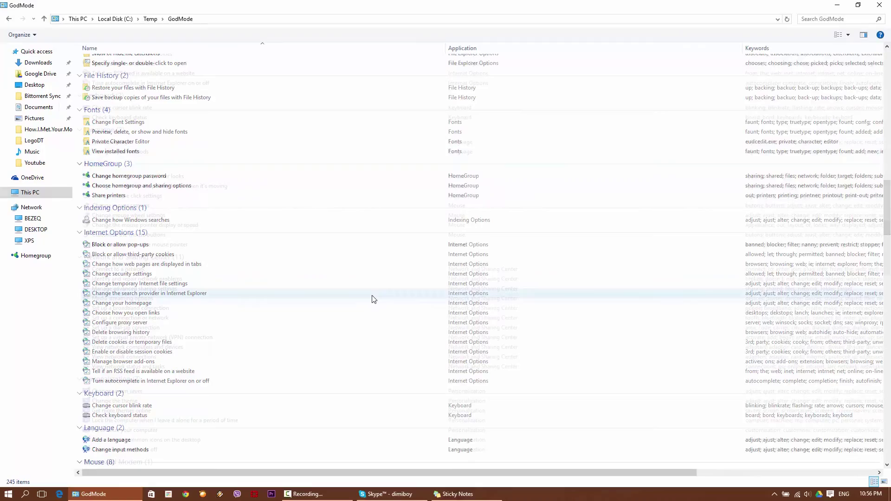
pyautogui.scroll(-15, 374, 299)
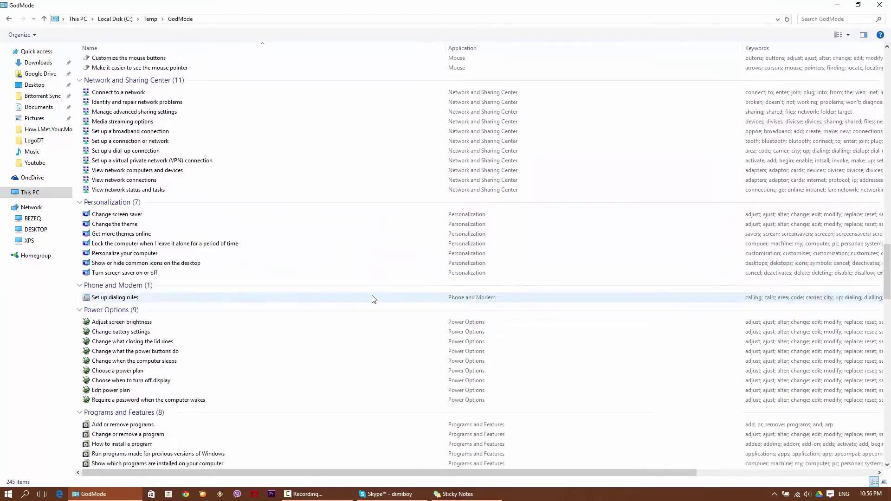
pyautogui.scroll(-5, 374, 299)
pyautogui.scroll(7, 373, 298)
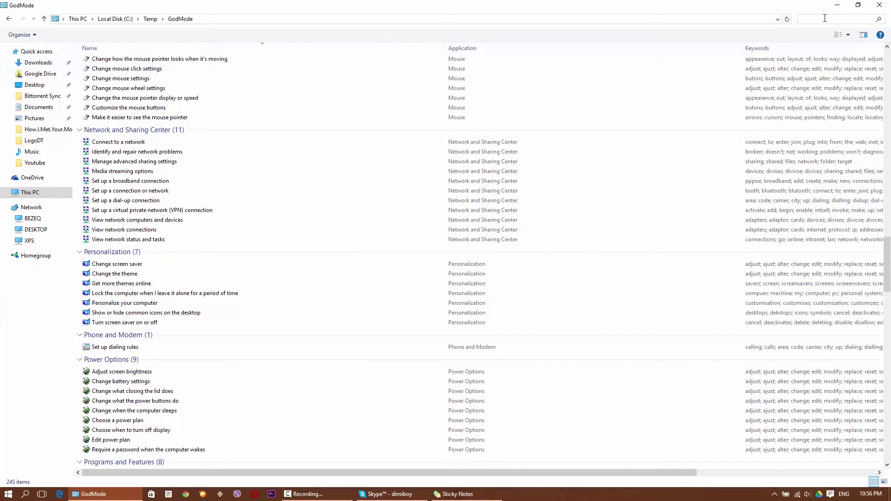
pyautogui.click(825, 18)
pyautogui.write('lang')
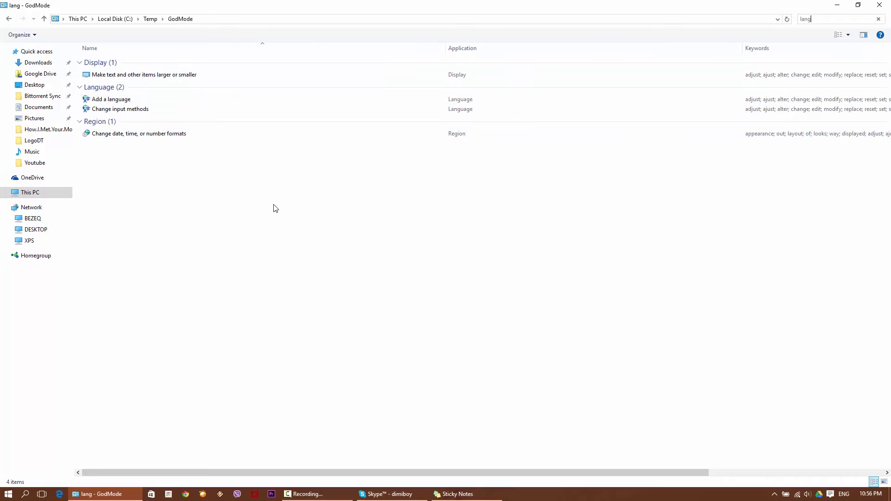
pyautogui.click(879, 19)
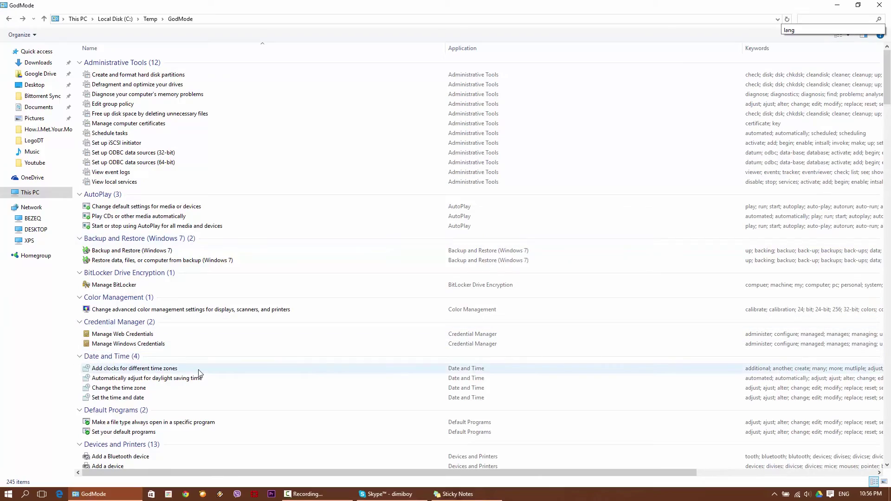
pyautogui.scroll(-10, 199, 372)
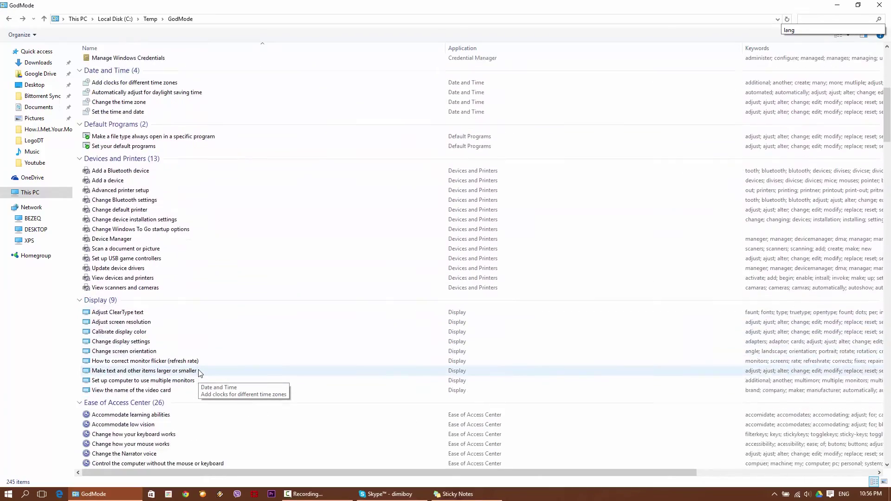
pyautogui.scroll(10, 199, 373)
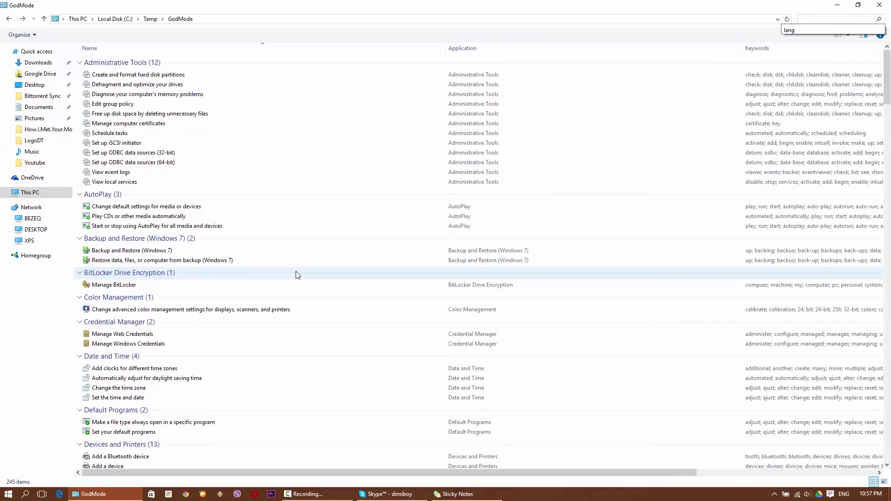
pyautogui.scroll(-3, 284, 195)
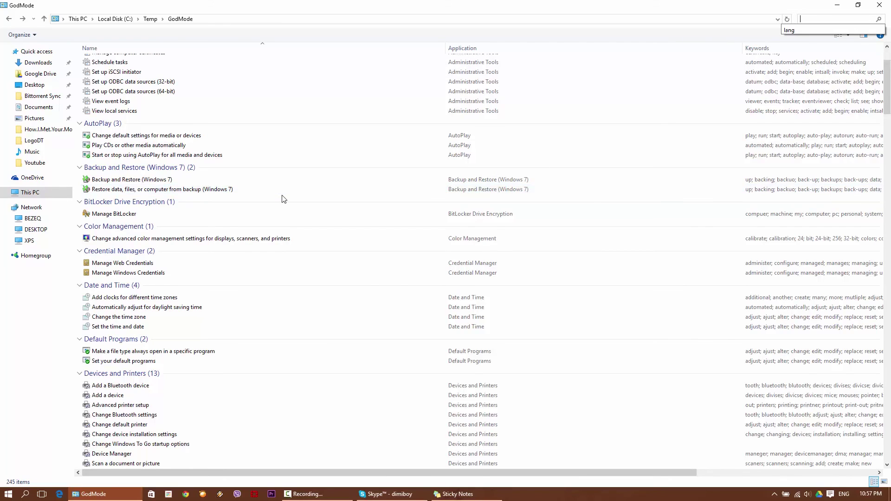
pyautogui.scroll(-1, 282, 192)
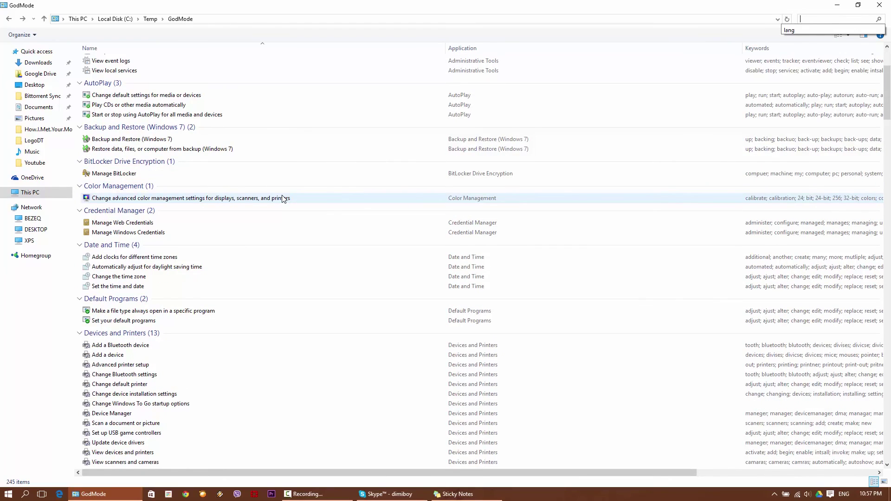